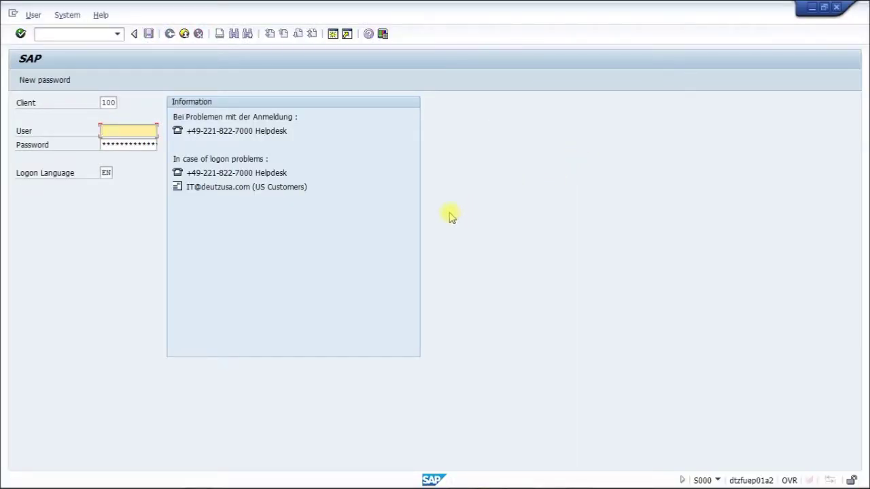
Step: Log on to client 100 by entering the user ID and the account password
text(B04)
click(132, 144)
click(140, 146)
text(****)
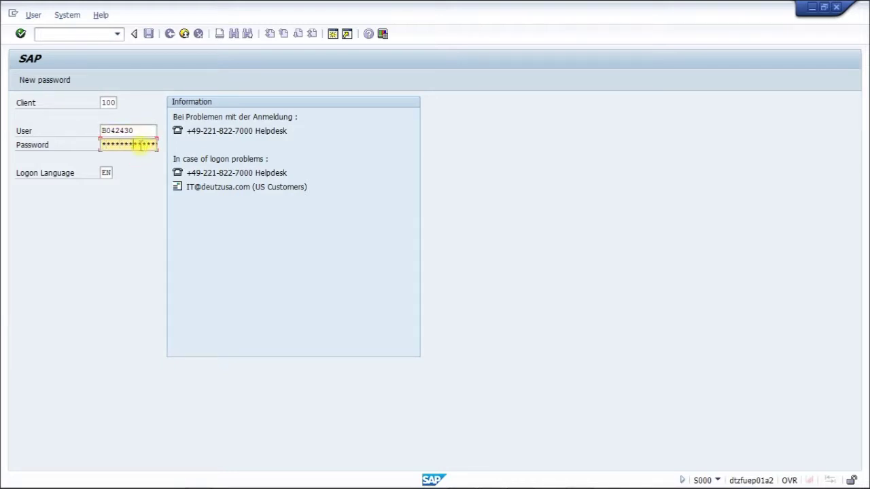
click(20, 34)
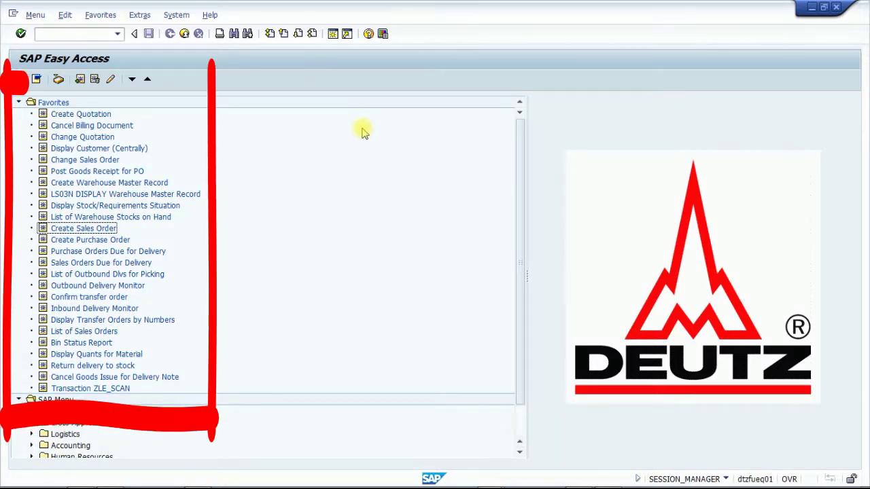
Step: Start transaction VA01 to create a sales order
click(109, 230)
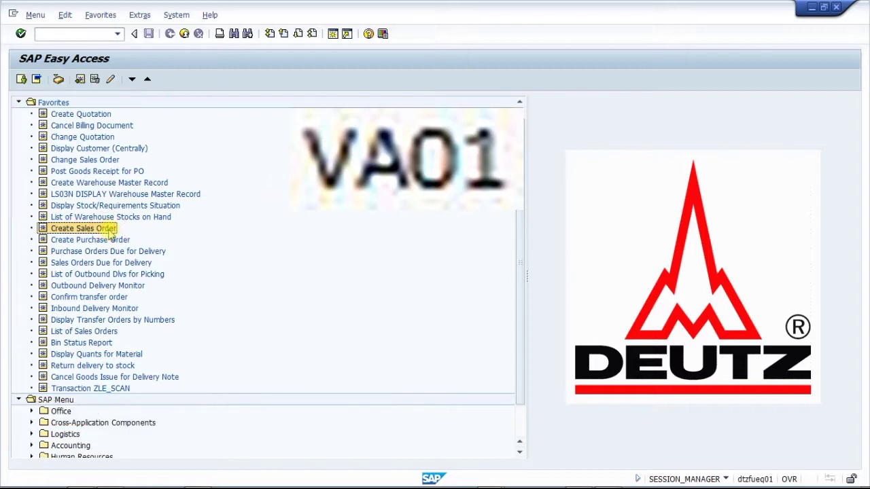
click(93, 34)
text(VA01)
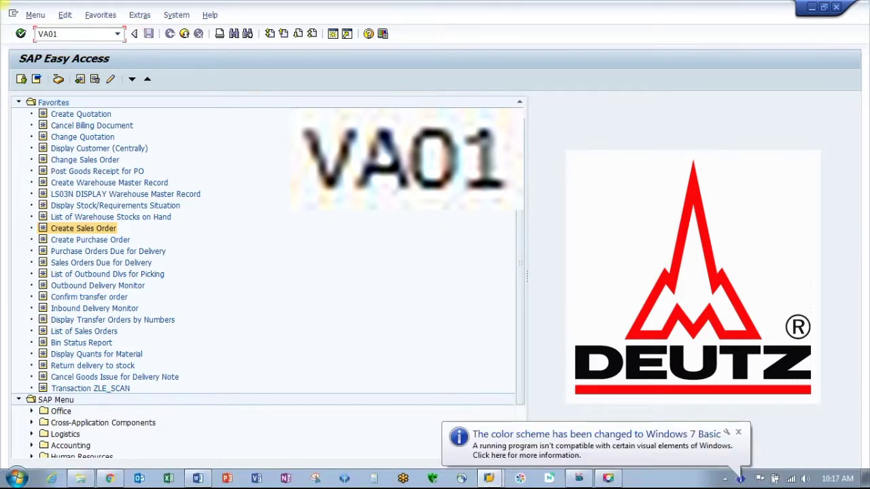
click(20, 34)
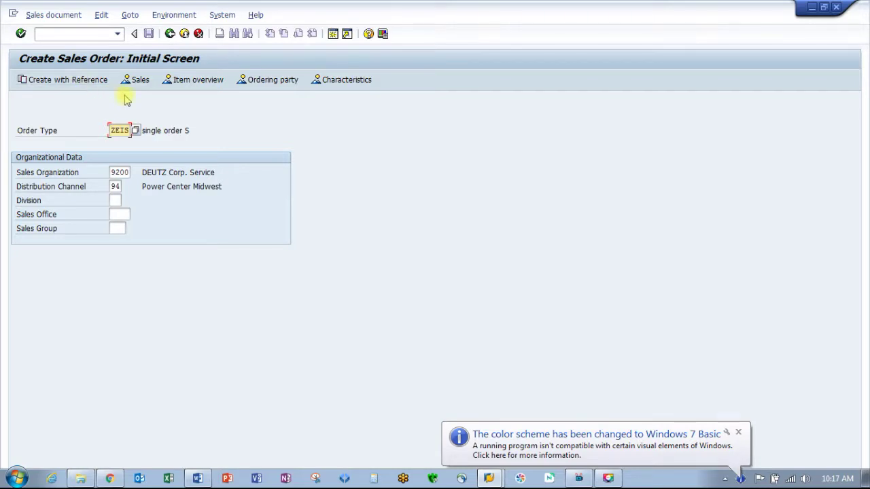
Step: Set the order type to ZEIS and the sales organization to 9200, DEUTZ Corp. Service
drag(111, 130, 136, 130)
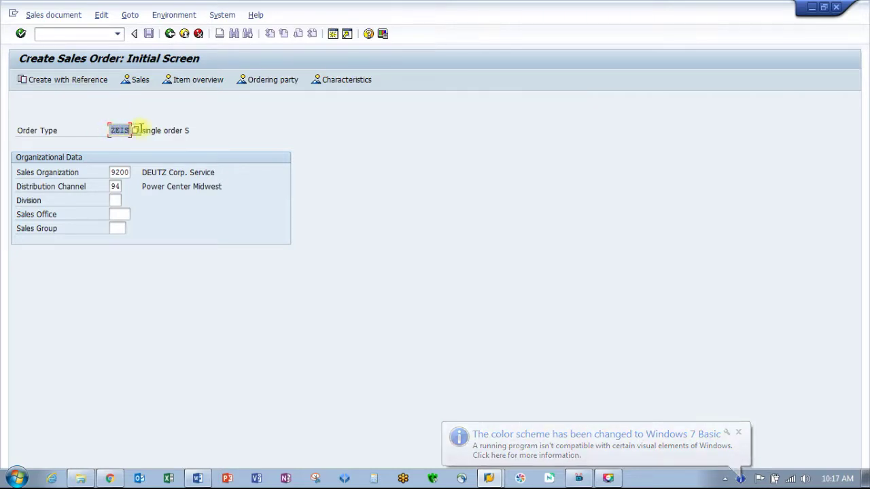
text(ZEIS)
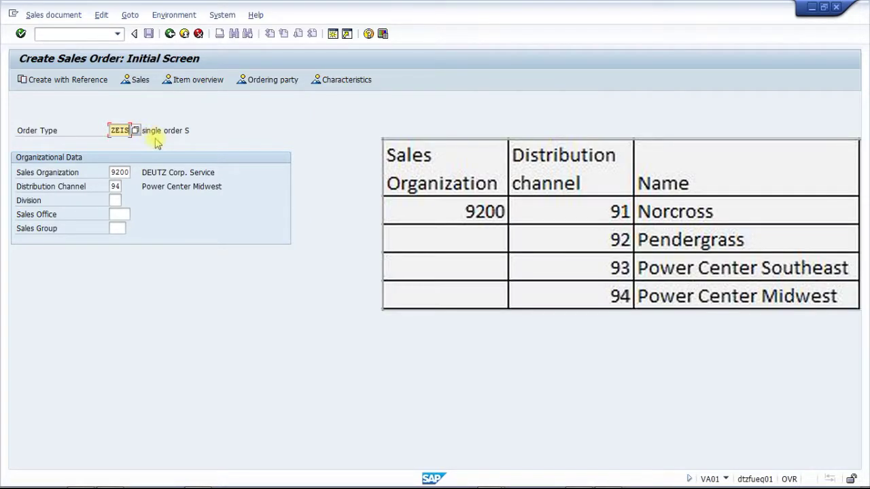
click(129, 172)
click(111, 172)
drag(111, 172, 134, 172)
text(92)
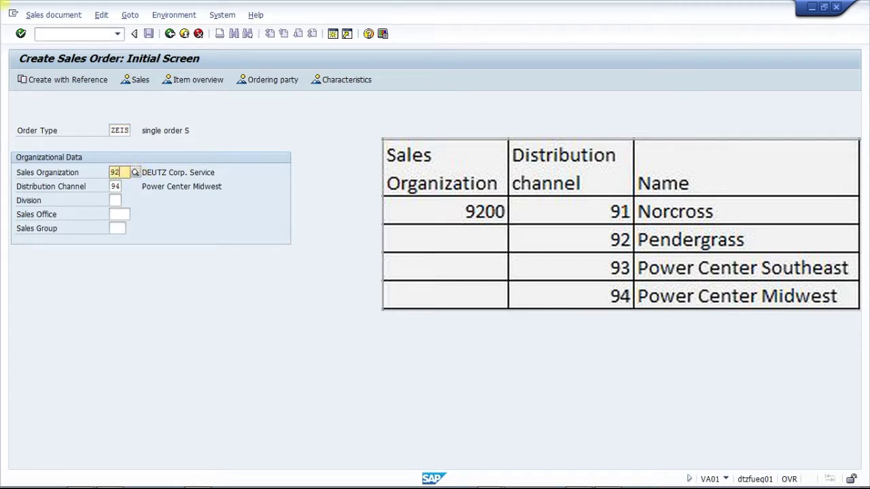
text(00)
click(135, 172)
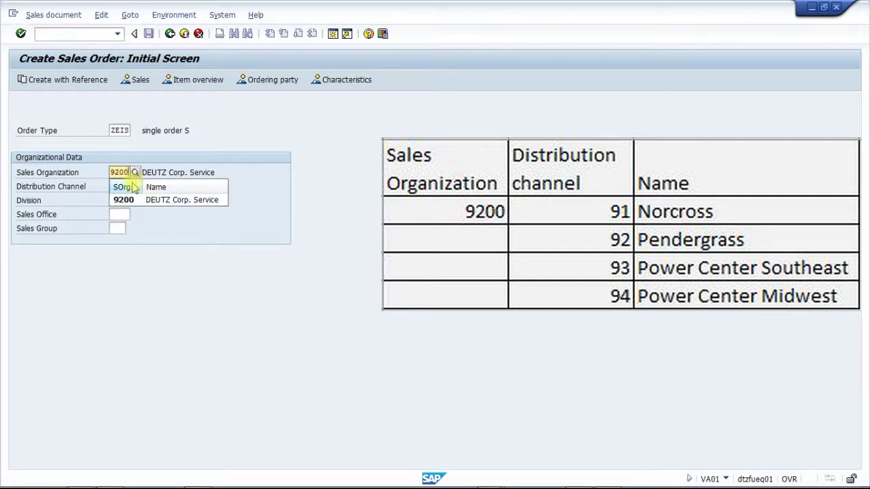
click(130, 201)
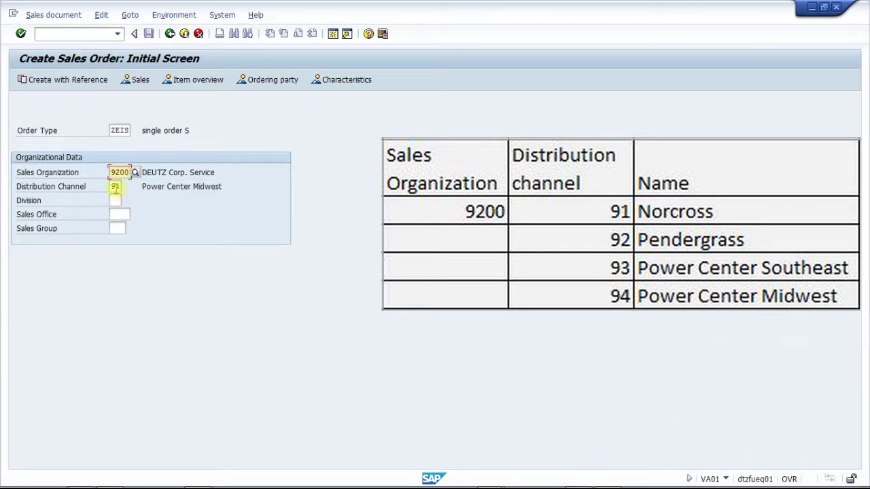
Step: Set the distribution channel to 94, Power Center Midwest, and proceed to the order overview
click(118, 186)
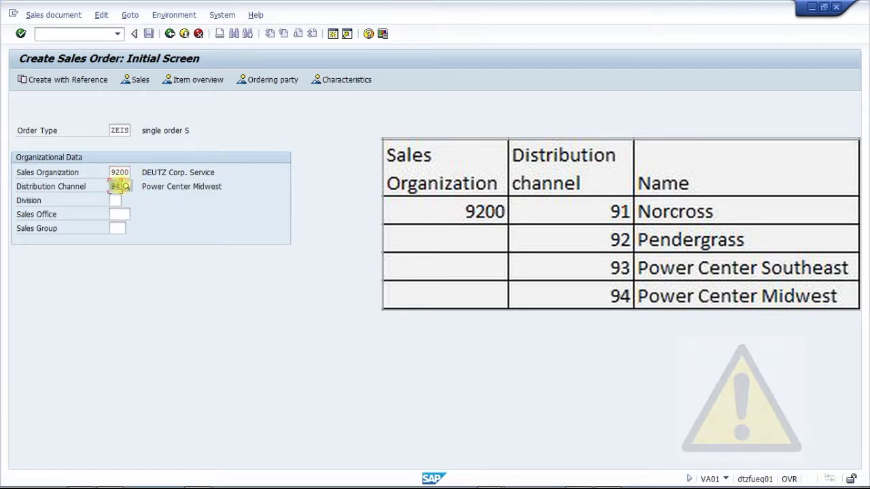
click(126, 186)
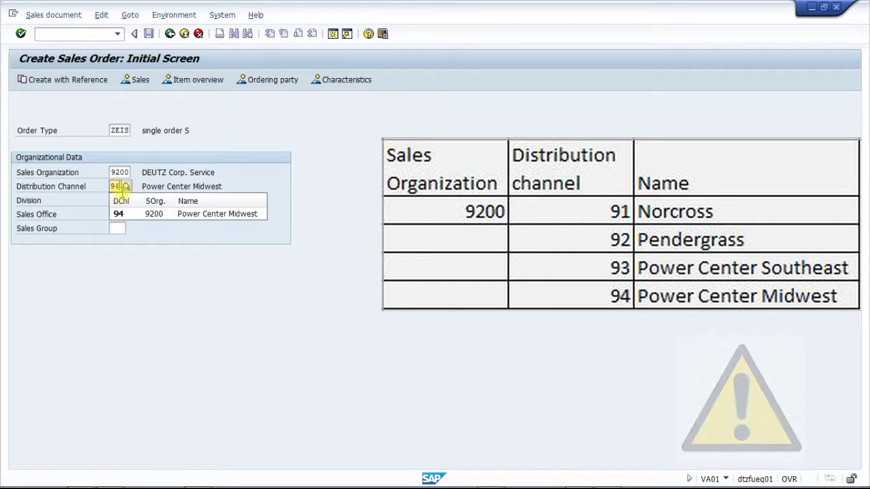
click(119, 214)
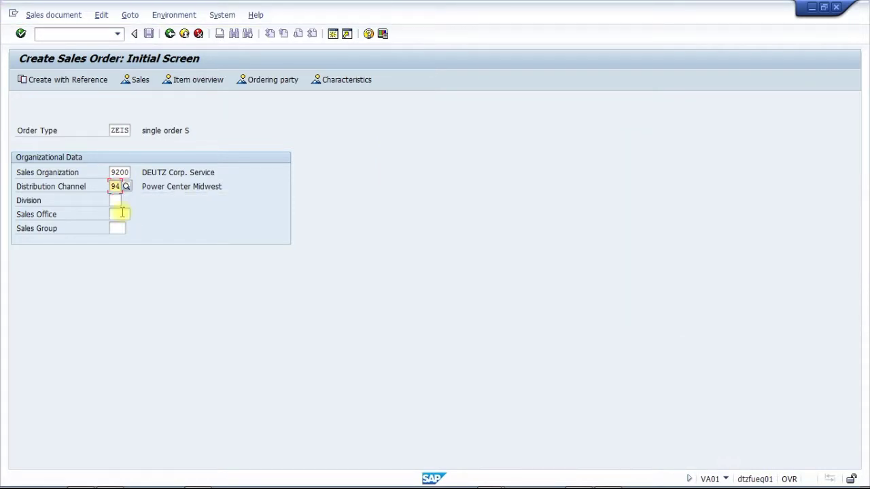
click(21, 34)
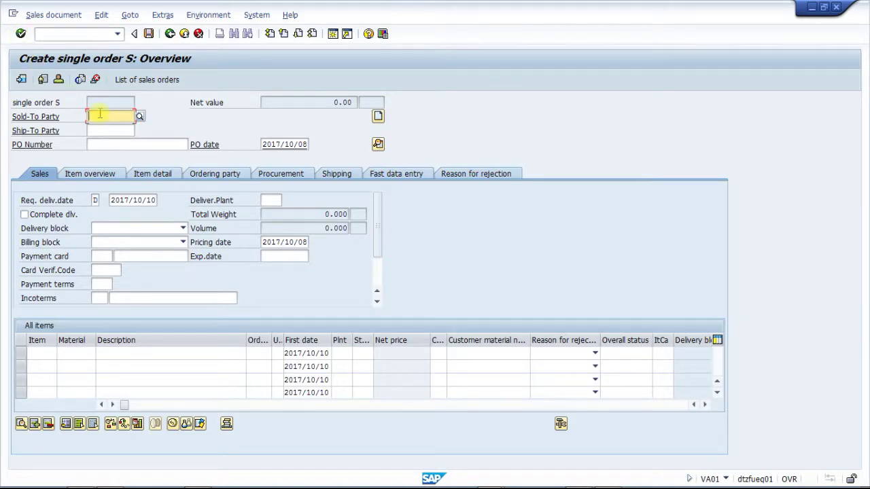
Step: Enter RDO Equipment's customer number as both the sold-to party and the ship-to party
text(9)
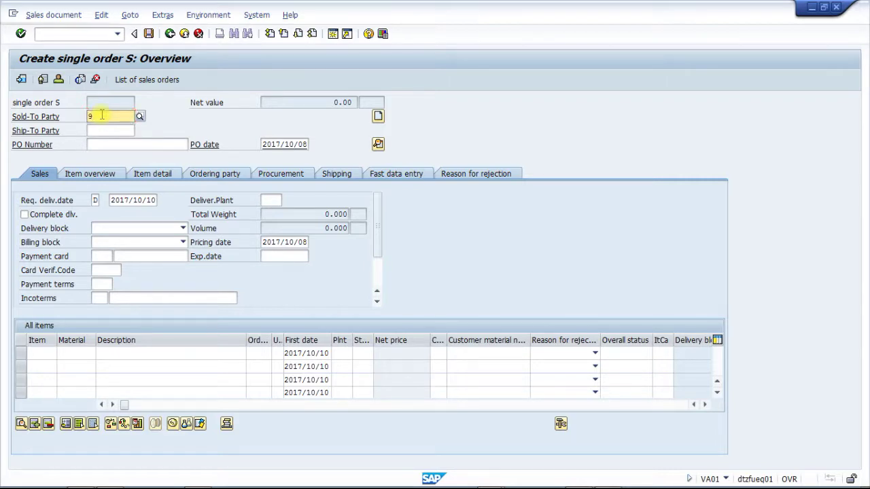
text(018045)
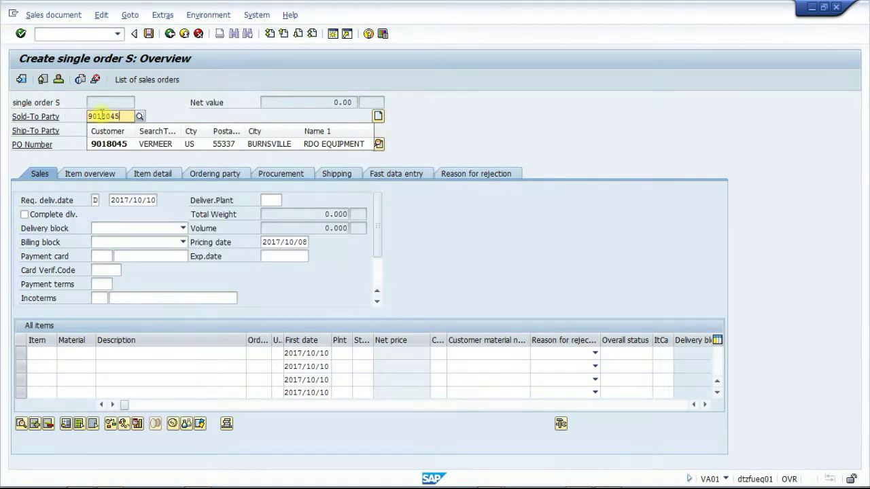
click(112, 143)
click(116, 132)
text(90180)
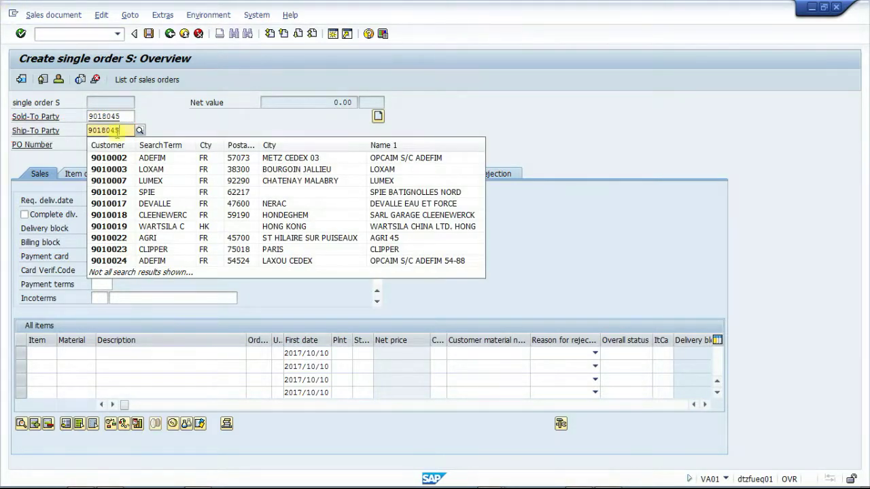
text(45)
click(123, 158)
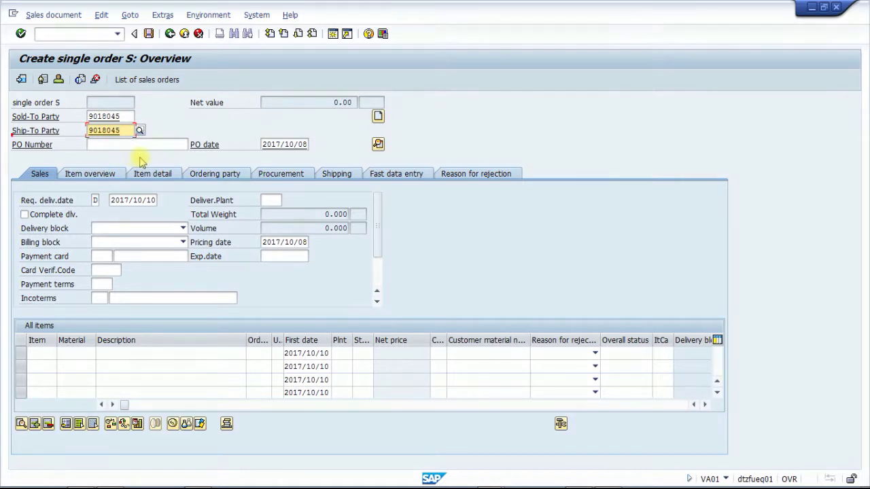
Step: Enter the customer's purchase order number and set the PO date to 2017/10/09
click(152, 144)
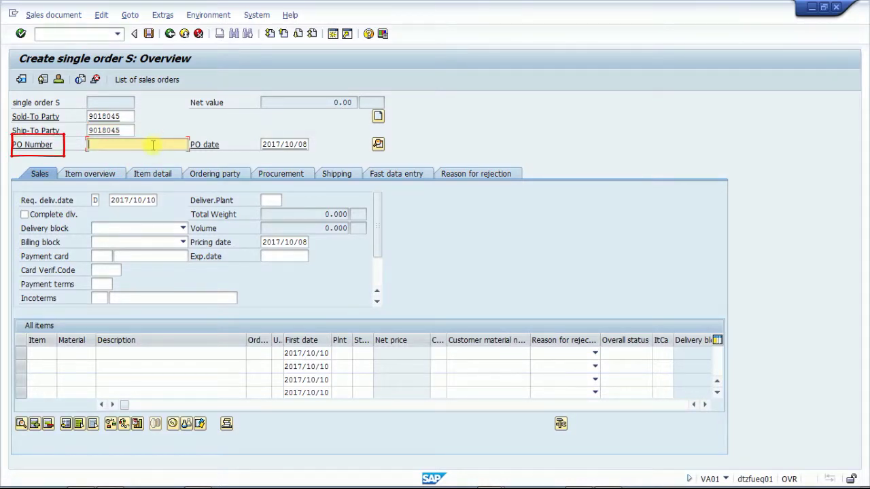
text(Test Po)
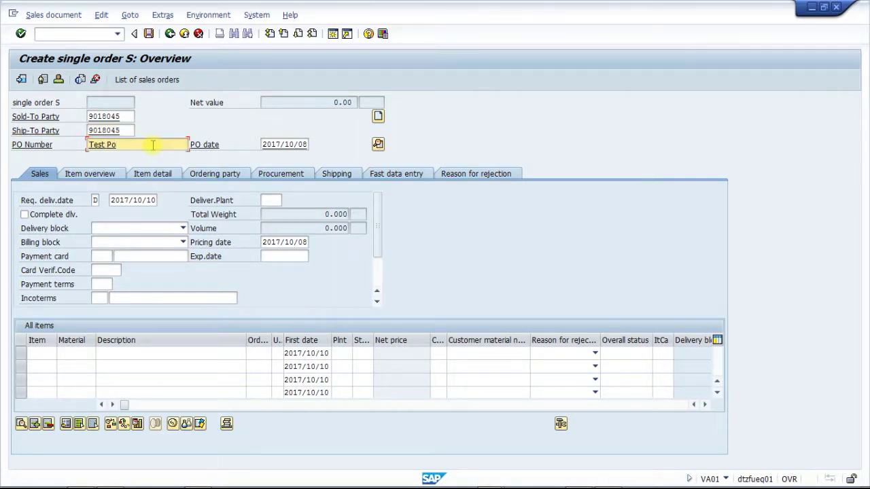
text( Job J100)
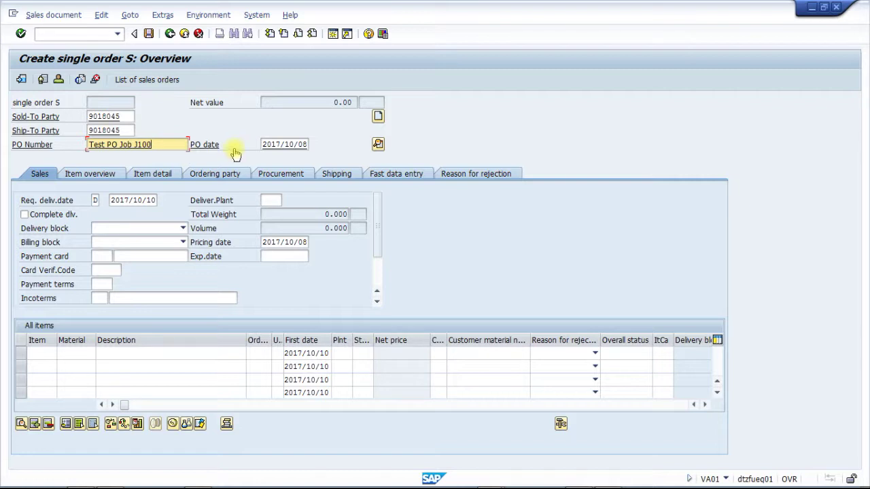
click(285, 145)
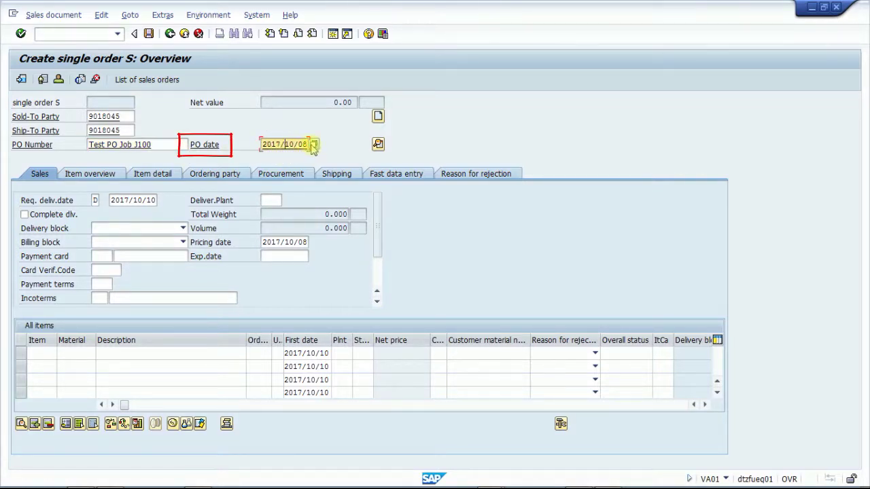
click(314, 145)
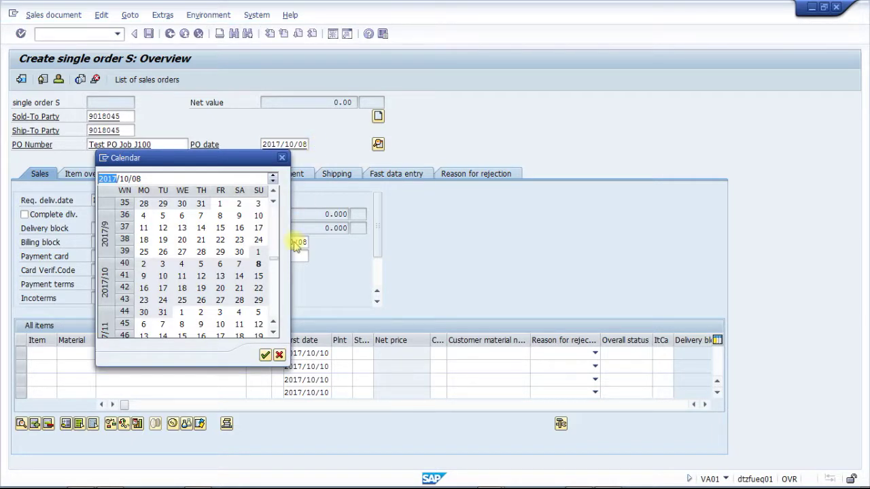
double_click(145, 276)
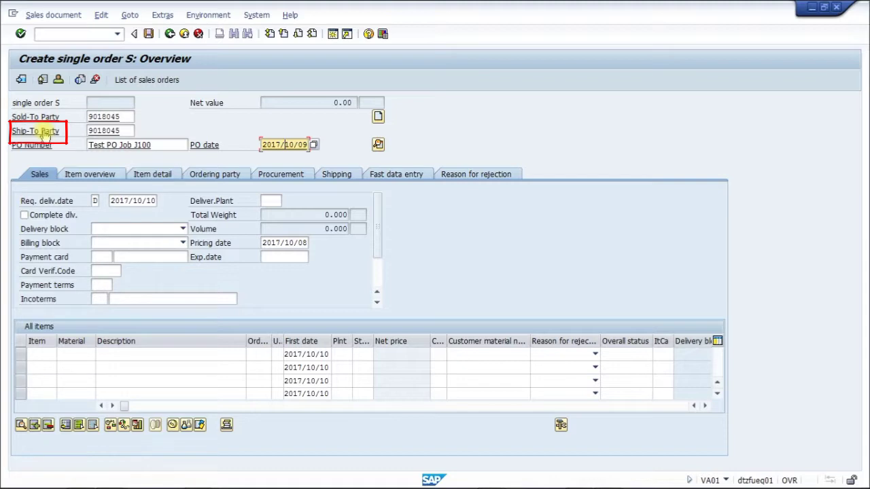
Step: Assign the customer's sales area 9200/94/10, Power Center Midwest spare parts, and go to the order's partner data
key(Return)
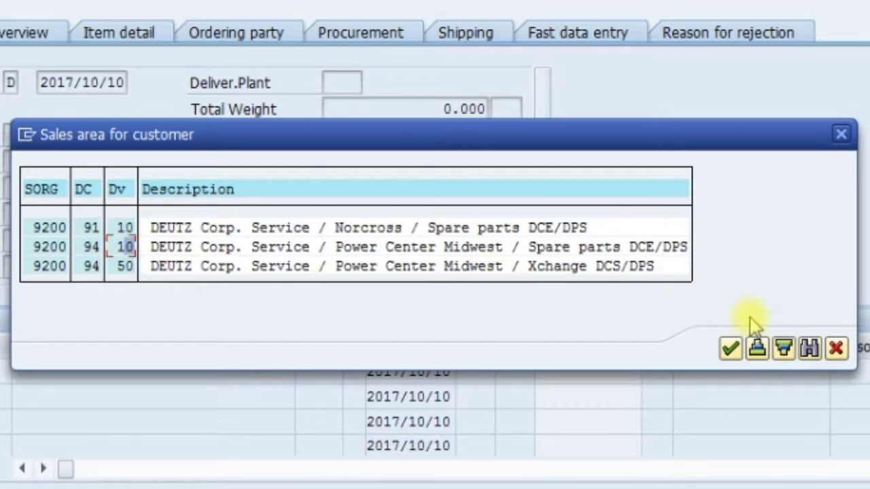
click(730, 350)
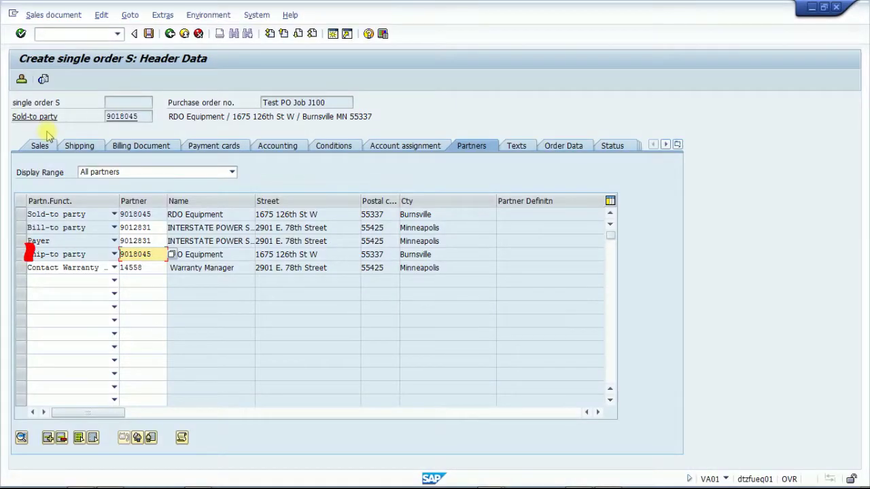
Step: Open the ship-to party's address in the partner list and replace its street and postal code
double_click(206, 254)
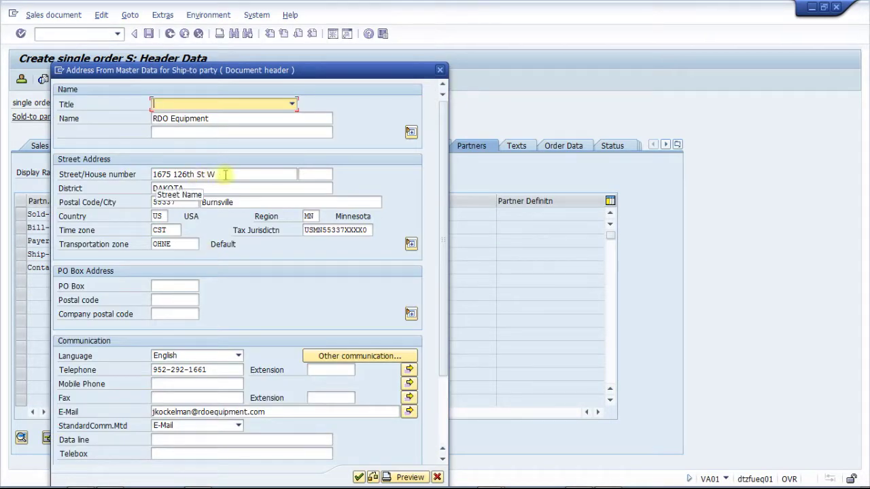
drag(233, 174, 147, 174)
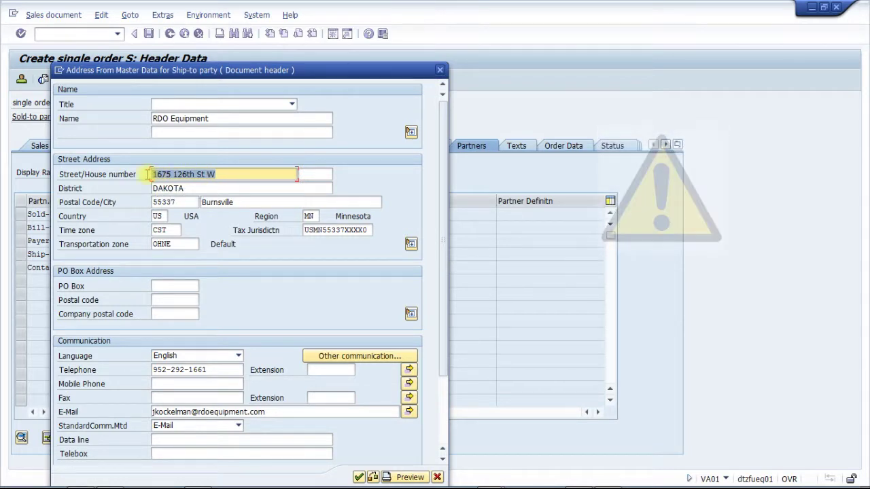
text(3883 Steve Re)
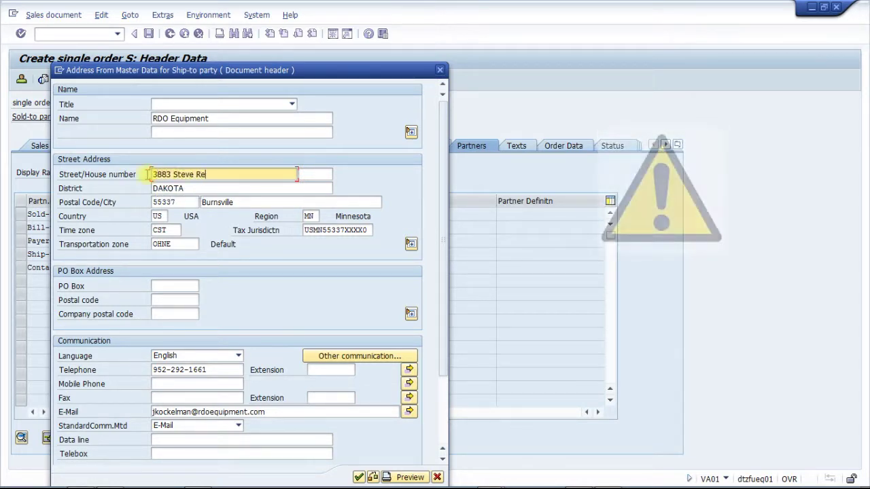
text(ynolds Blvd.)
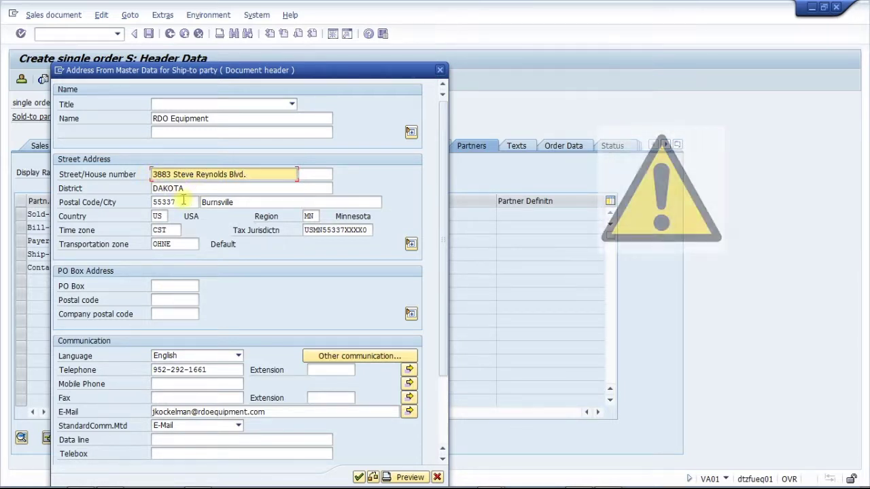
double_click(178, 202)
text(30093)
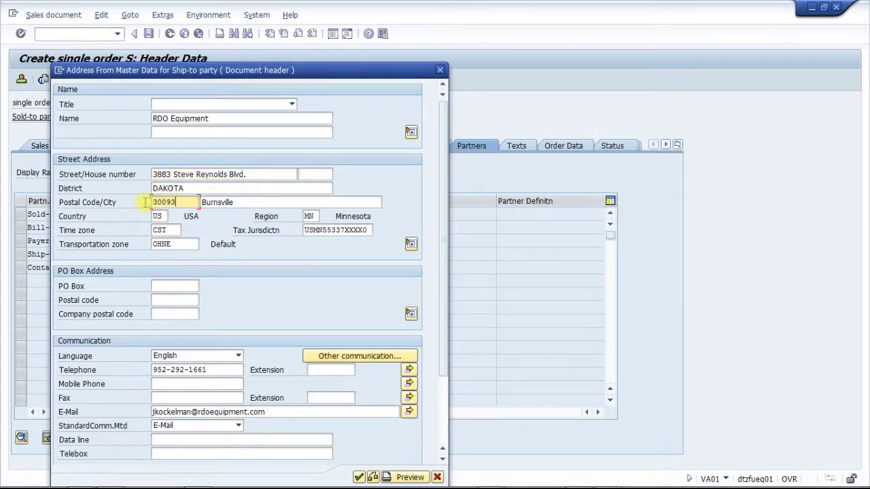
Step: Replace the city and region in the ship-to party's address and accept the changed address
double_click(218, 202)
text(Norcross)
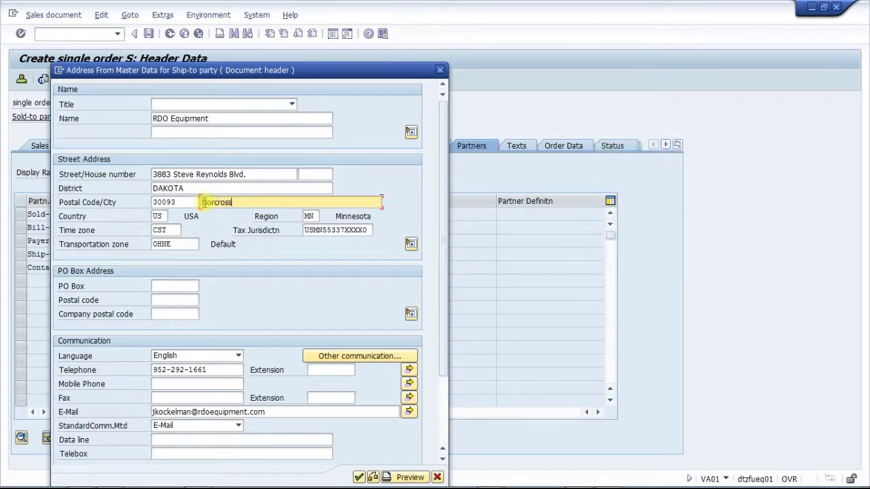
click(309, 216)
text(GA)
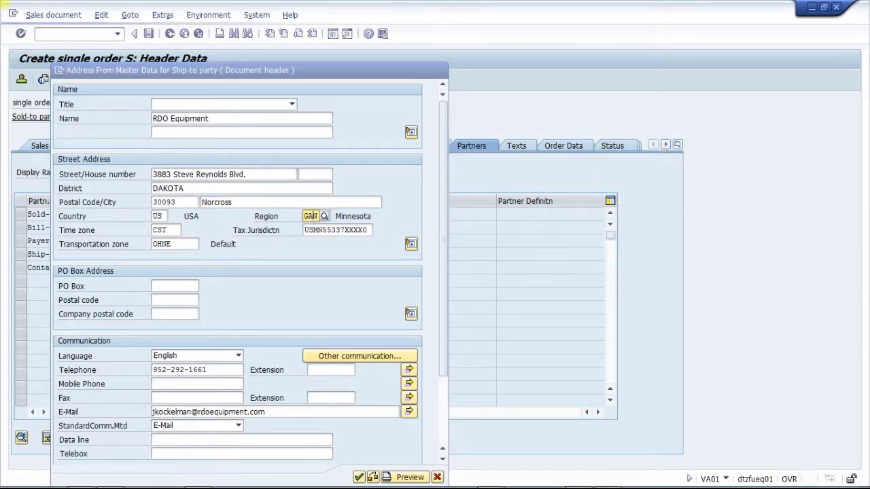
click(313, 244)
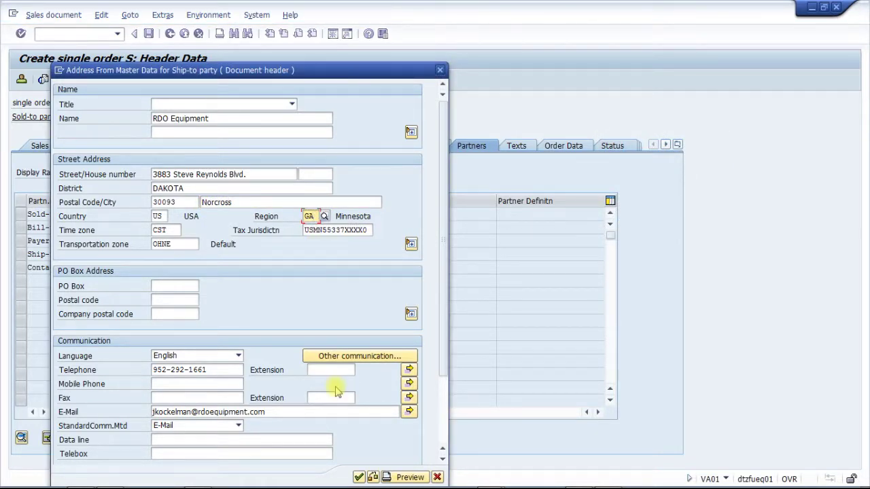
click(358, 477)
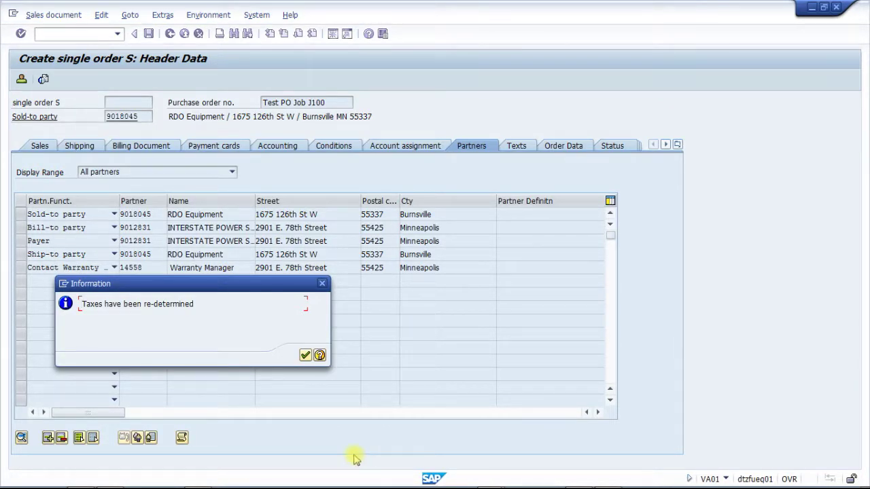
Step: Accept the tax notice, set the order's shipping condition to UPS Ground in the header data, and return to the order overview
click(305, 355)
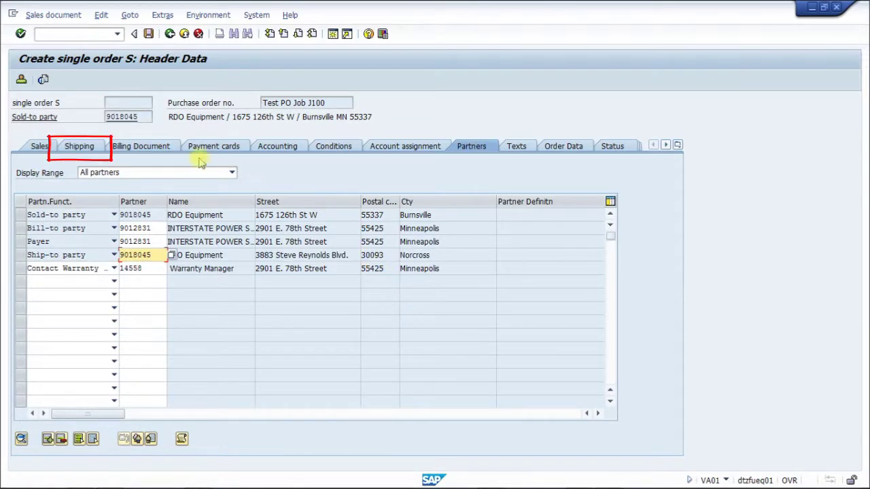
click(87, 147)
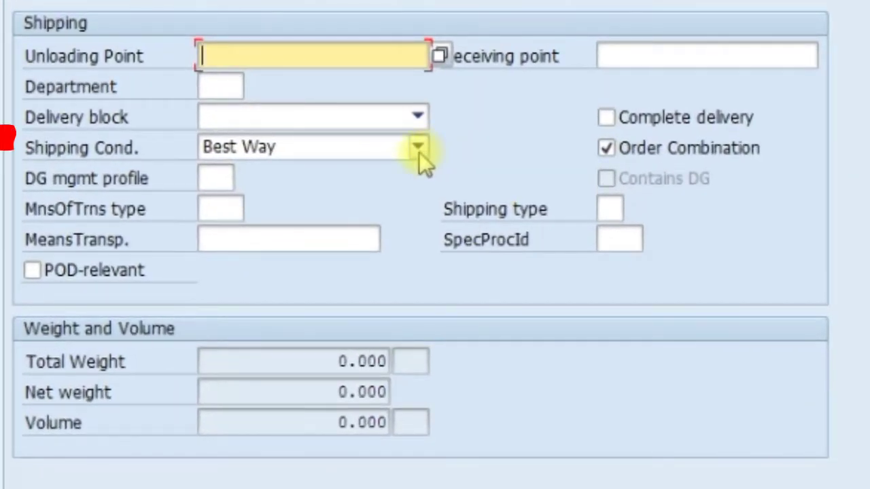
click(419, 152)
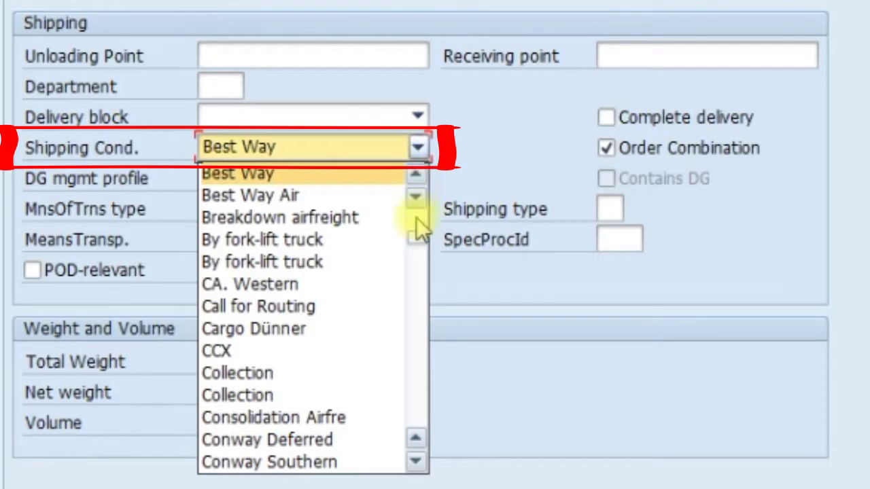
click(417, 239)
drag(418, 239, 426, 401)
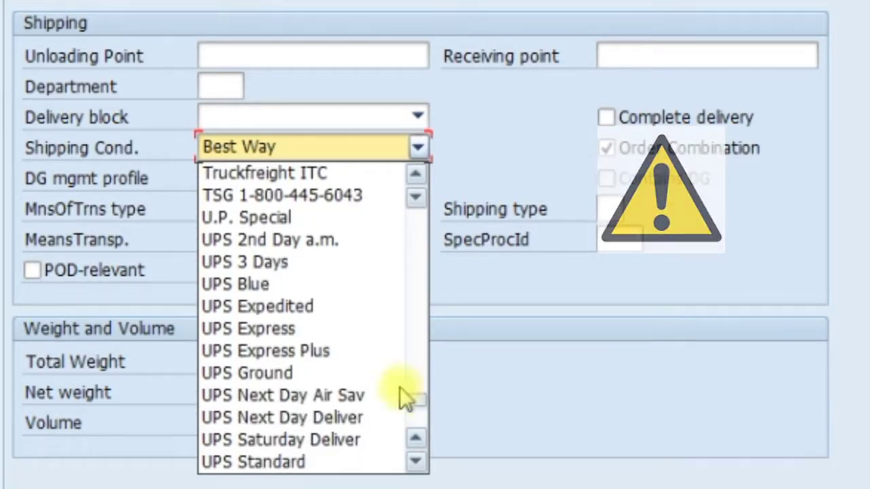
click(300, 372)
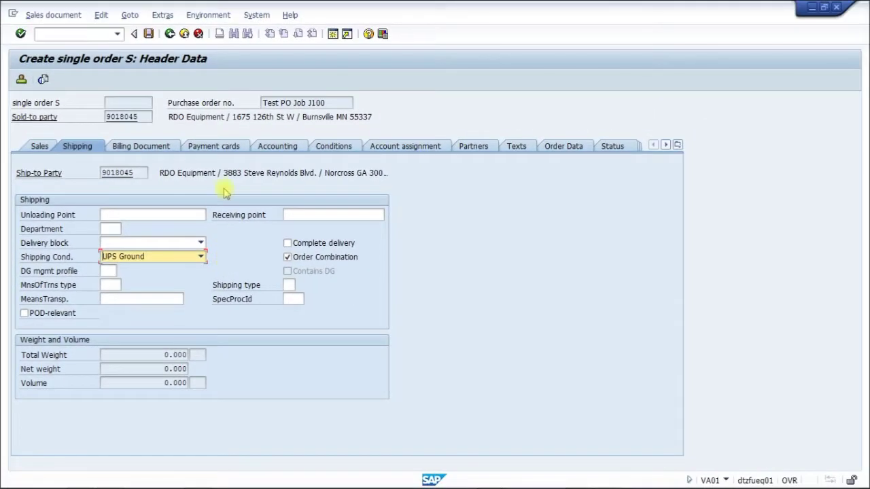
click(171, 37)
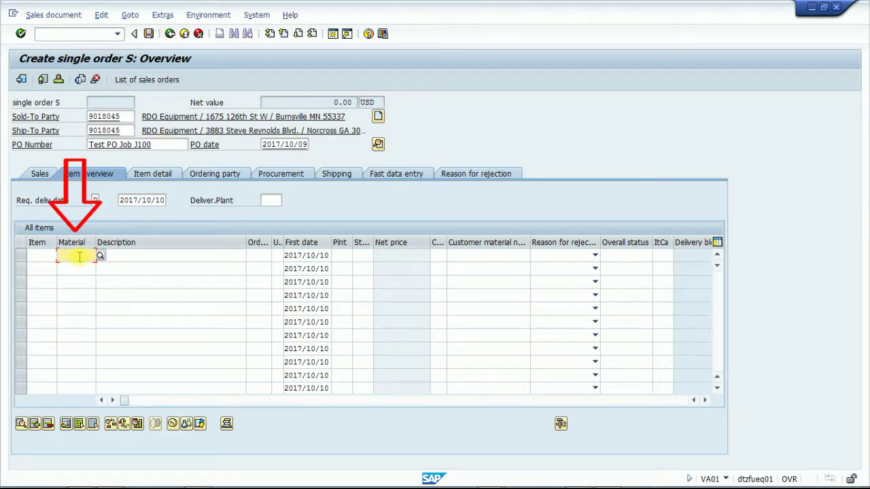
Step: Enter material 3362581 with an order quantity of 1 in the first item row
text(33625)
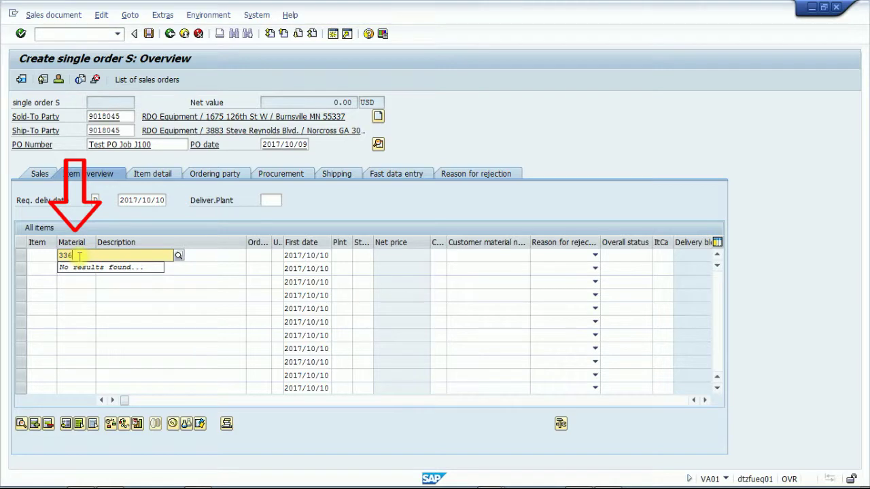
text(81)
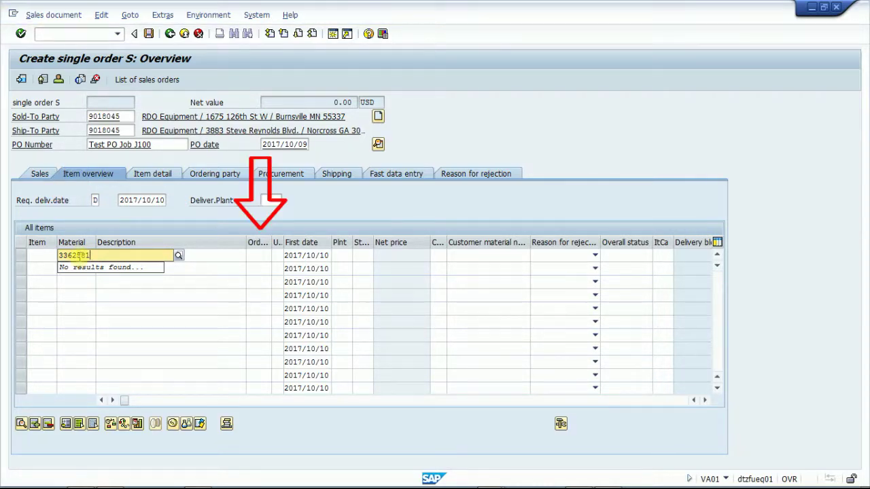
click(257, 256)
text(1)
Step: Set both the plant and the storage location of the first order item to 1940
click(311, 256)
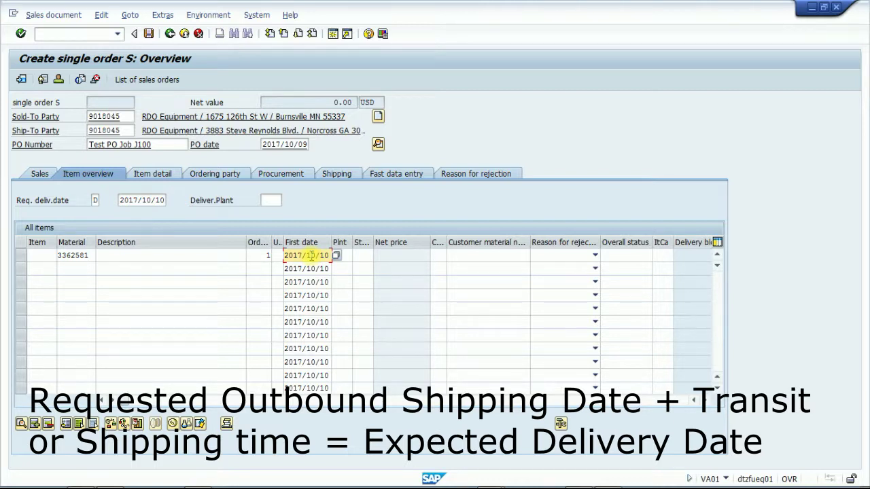
click(348, 256)
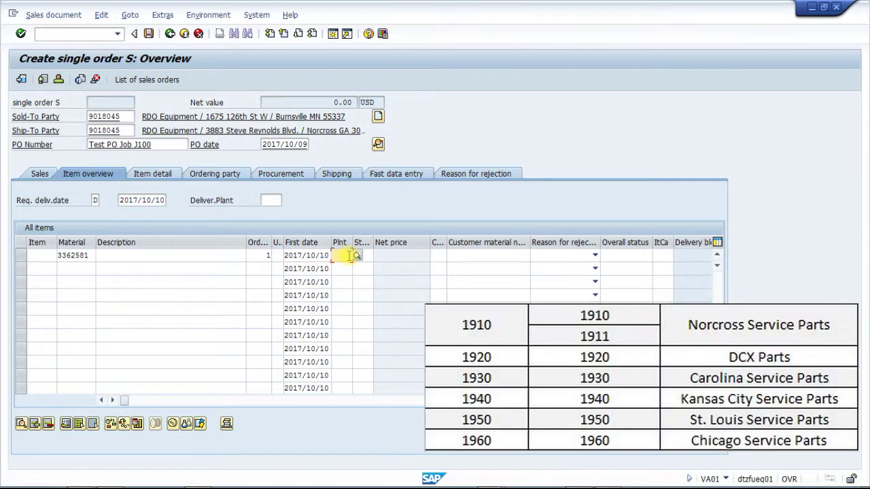
text(1940)
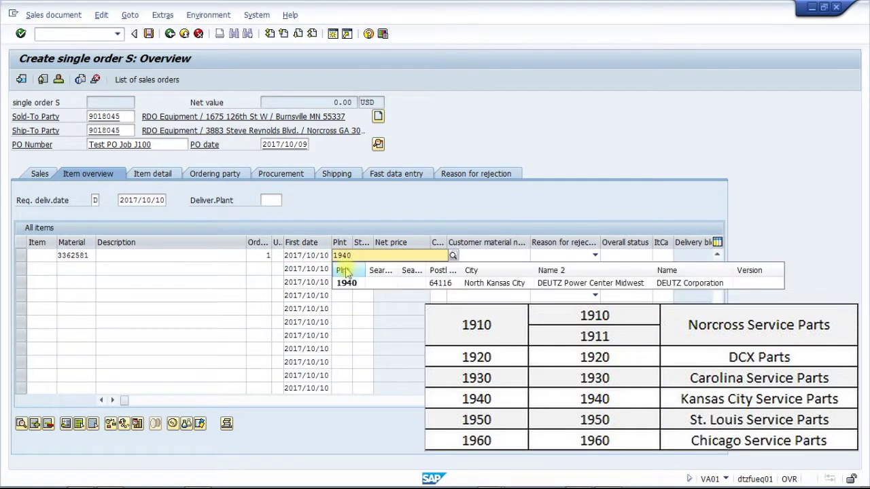
click(347, 283)
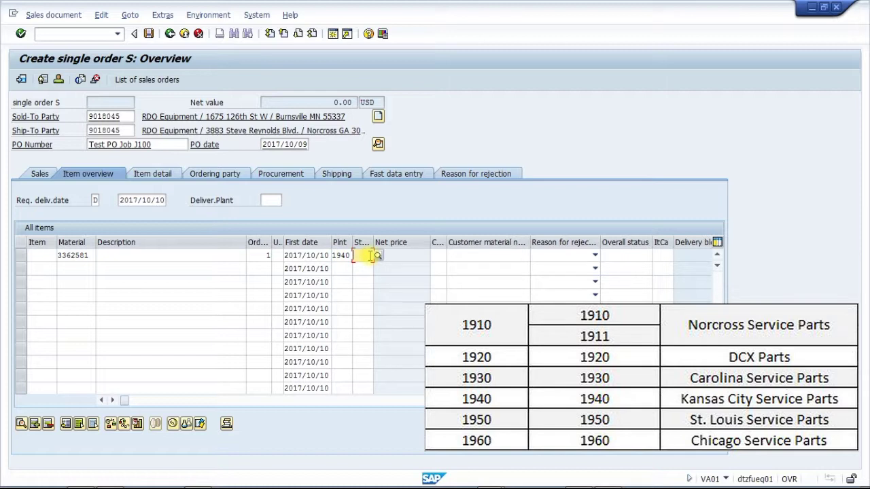
text(1940)
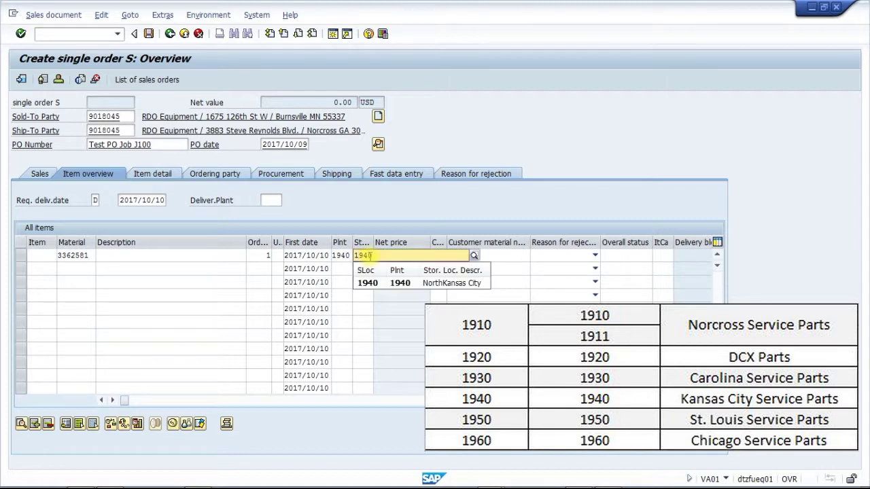
click(368, 283)
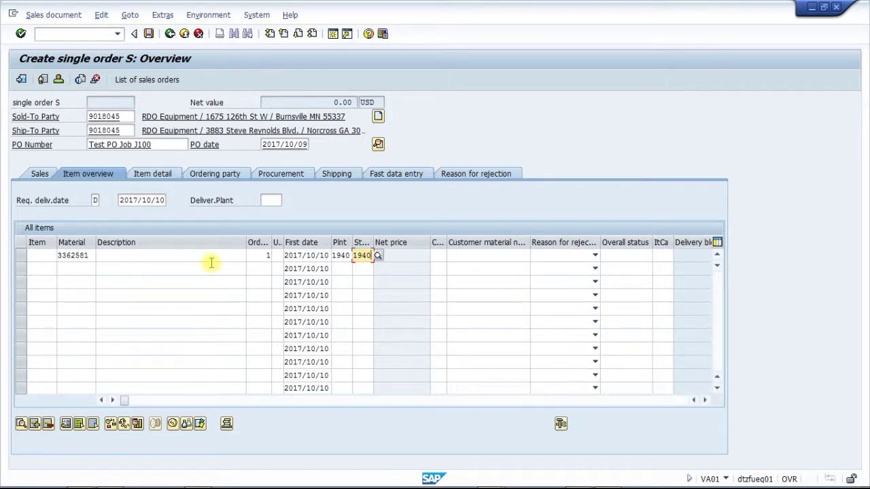
Step: Enter material 3362581 with an order quantity of 1 in the second item row
click(84, 270)
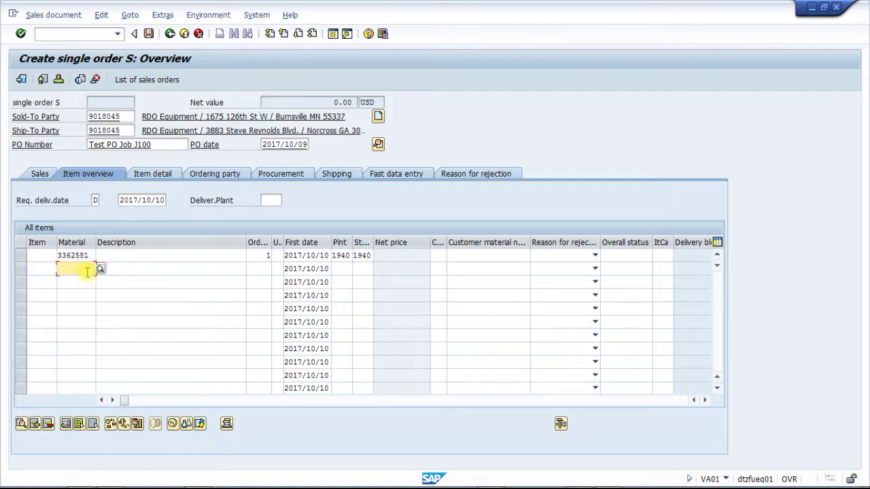
text(336)
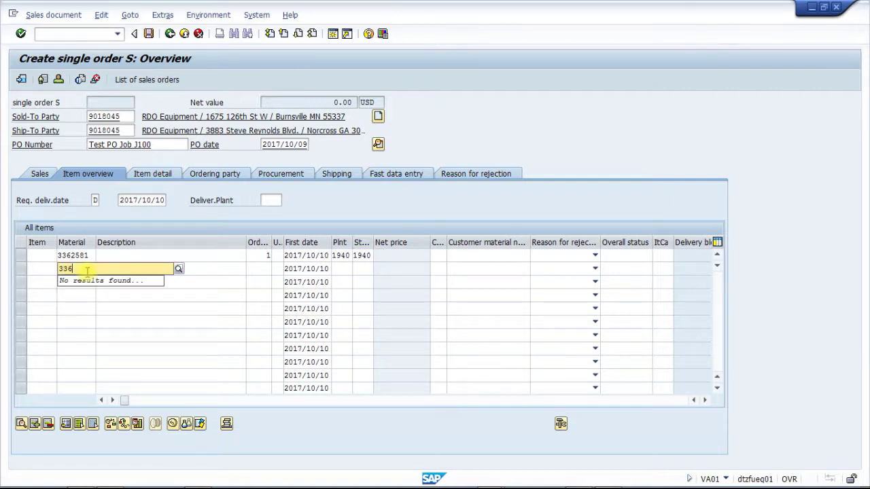
text(2581)
click(259, 270)
text(1)
Step: Set the second item's first date to 2017/10/11 and its plant and storage location to 1940, and save the order
key(Return)
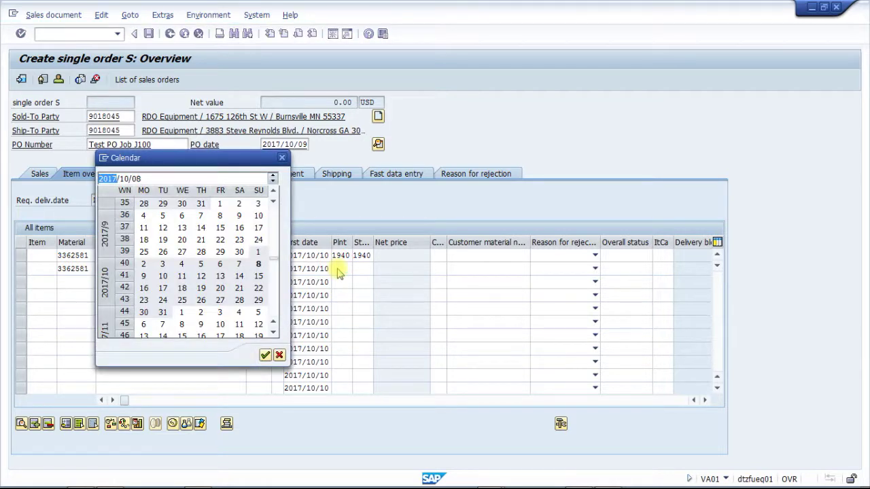
double_click(184, 277)
key(Tab)
text(1940)
key(Return)
key(Tab)
text(1940)
key(Return)
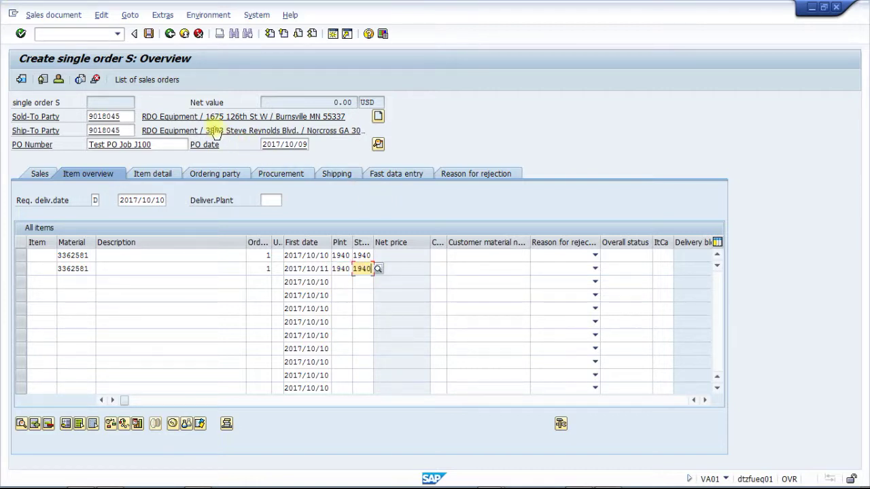
click(150, 36)
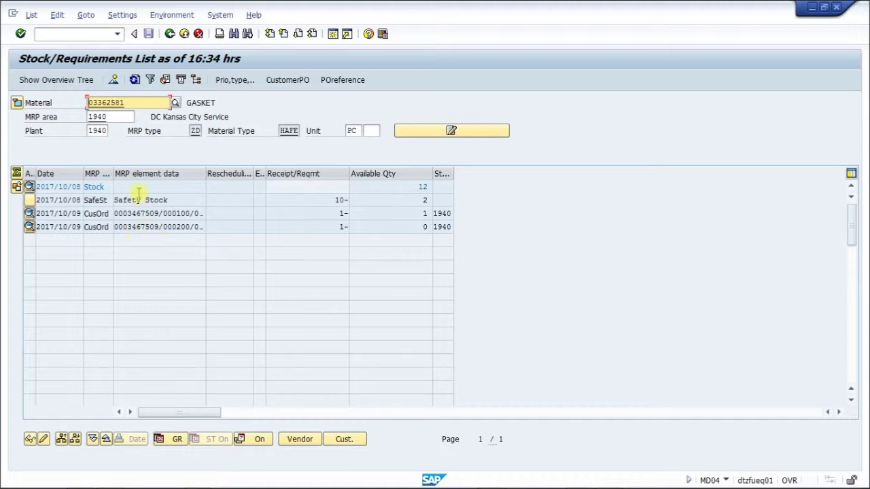
Step: Leave the stock/requirements list and open the Sales Orders Due for Delivery transaction (VL10A)
click(169, 33)
click(170, 35)
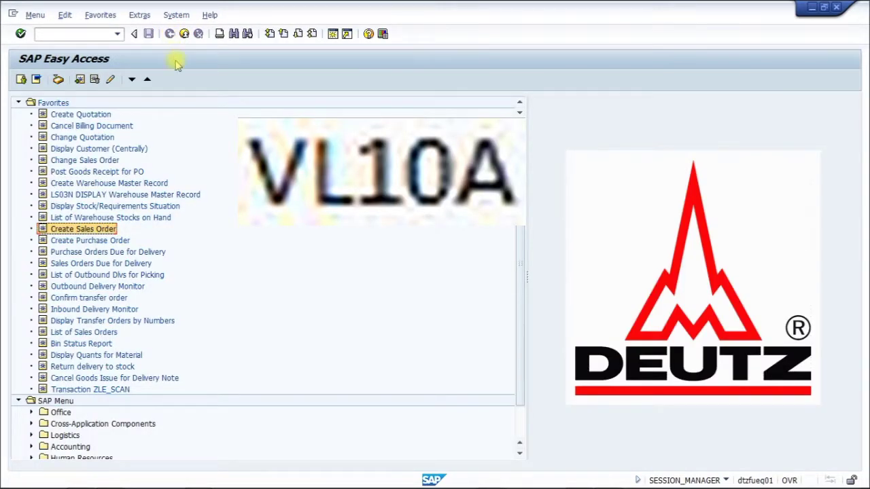
click(146, 265)
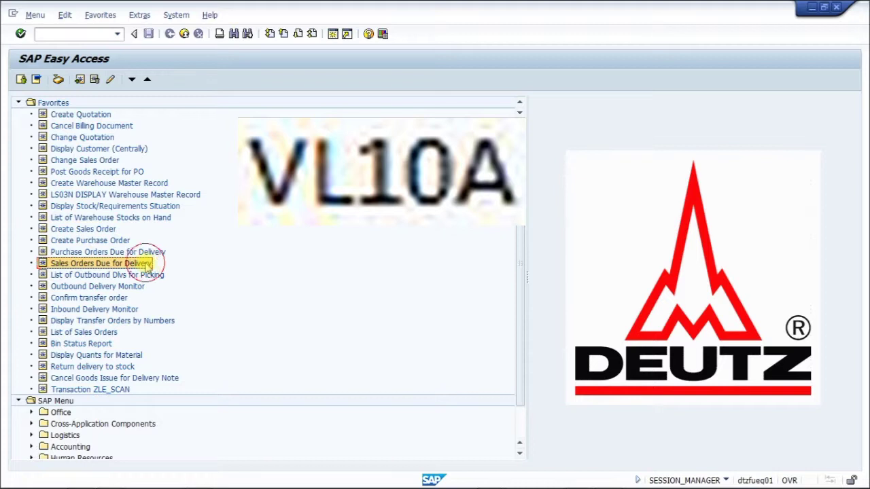
double_click(147, 266)
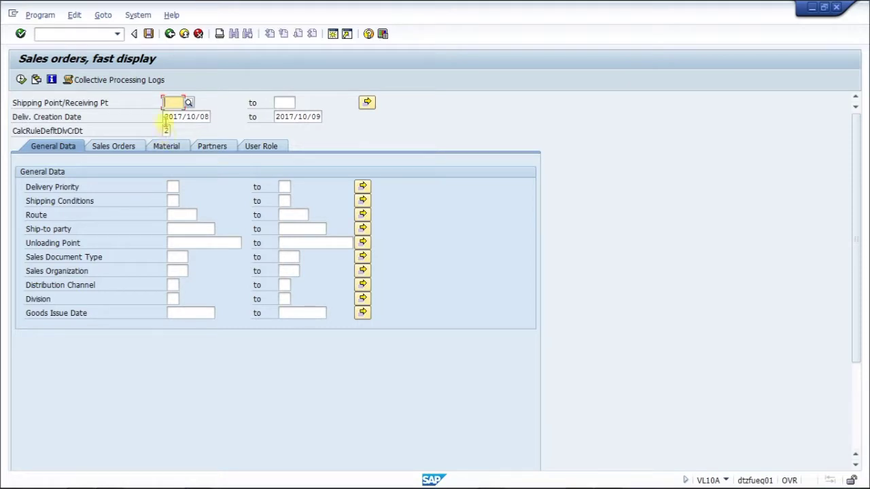
Step: Clear the delivery creation start date and set the end date to 2017/11/07
drag(165, 119, 216, 117)
key(Delete)
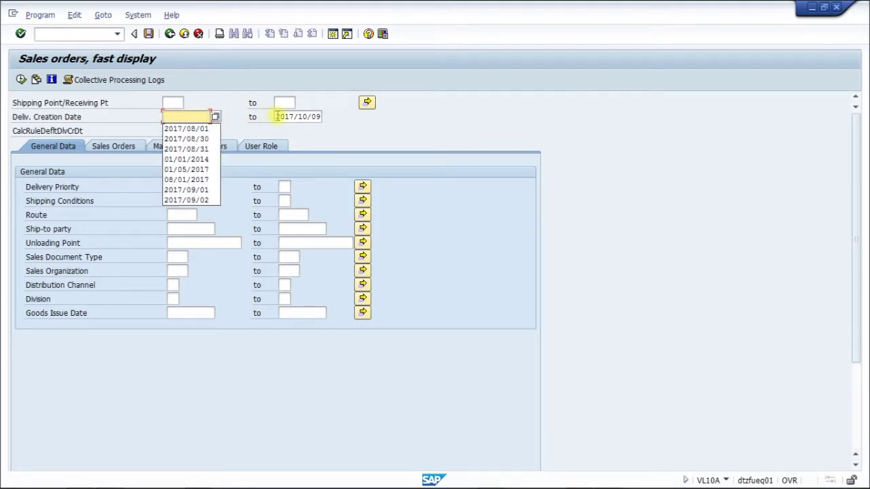
drag(277, 116, 320, 116)
key(Delete)
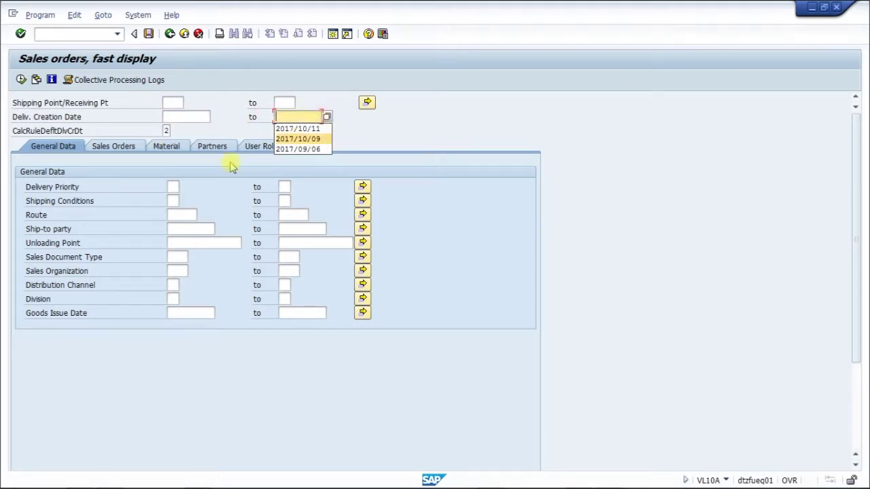
Step: Restrict the sales order selection to the new order's sales document number and run the delivery due list
click(121, 147)
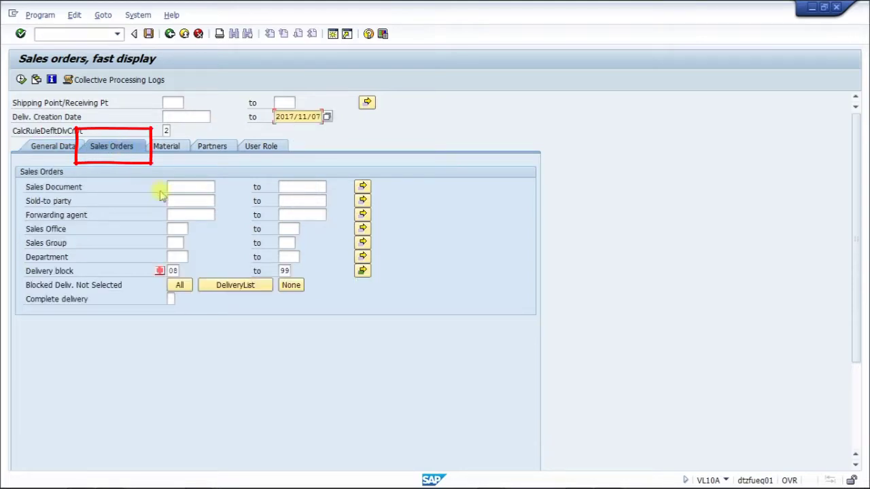
click(171, 188)
text(346)
text(7509)
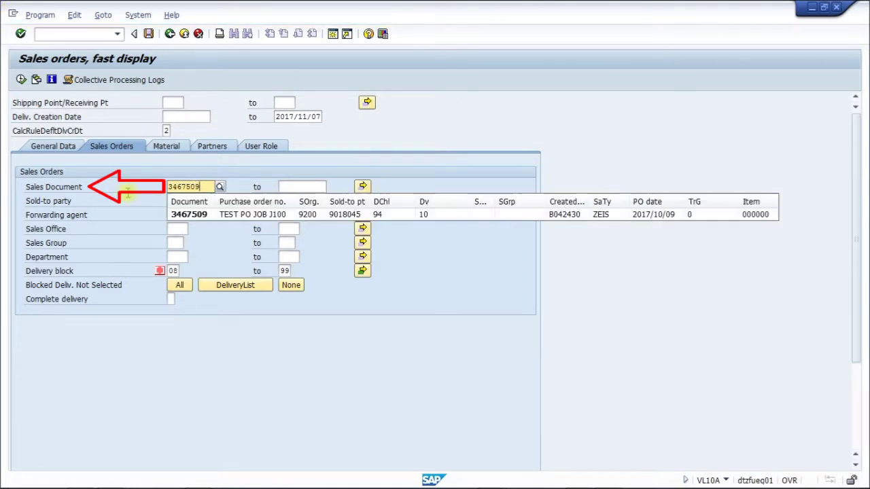
click(186, 215)
click(21, 80)
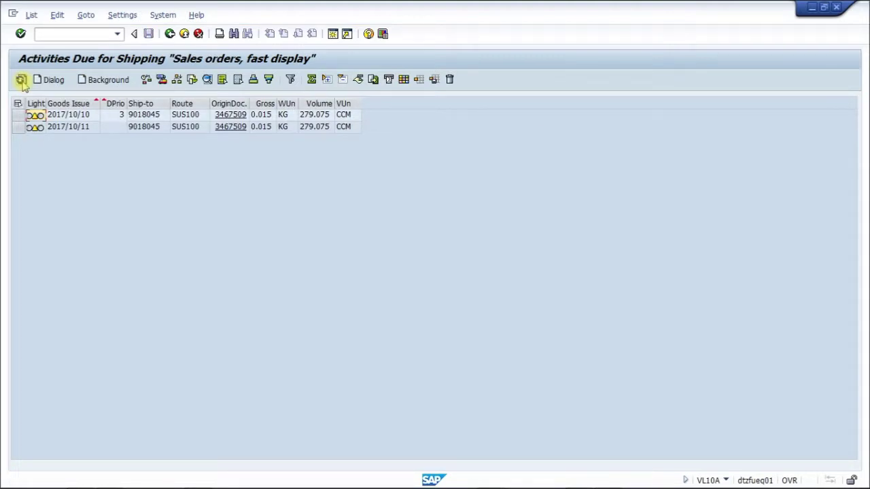
Step: Select both due lines, 2017/10/10 and 2017/10/11, create their delivery in the background, and show the created delivery document
click(18, 115)
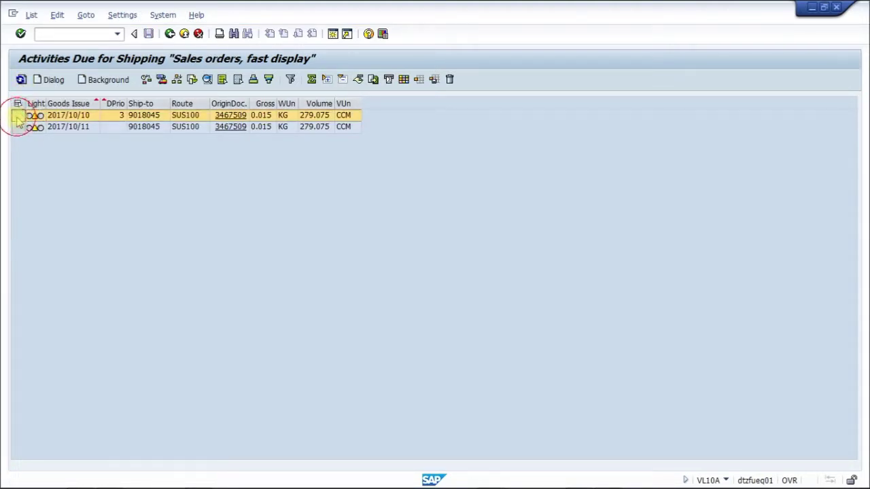
click(17, 127)
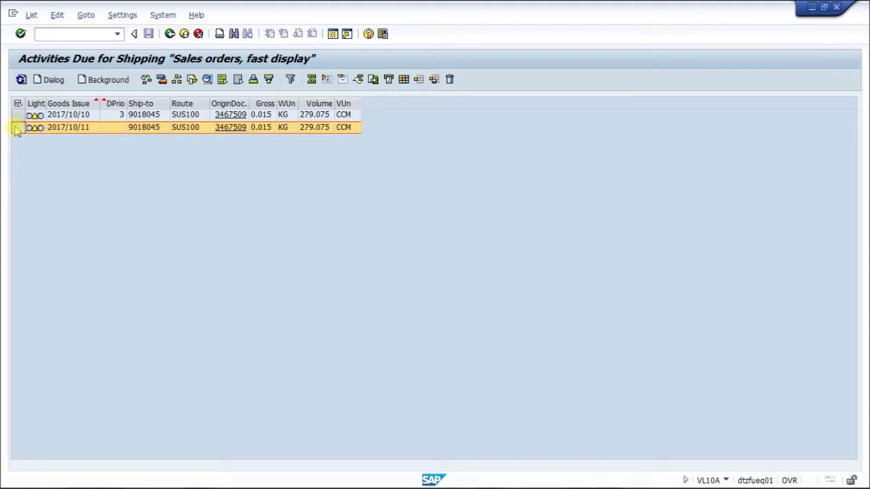
ctrl+click(17, 115)
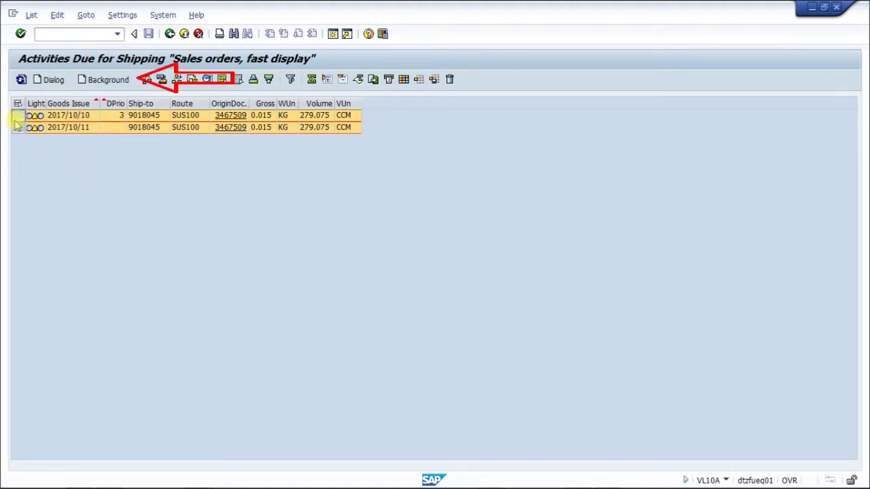
click(103, 82)
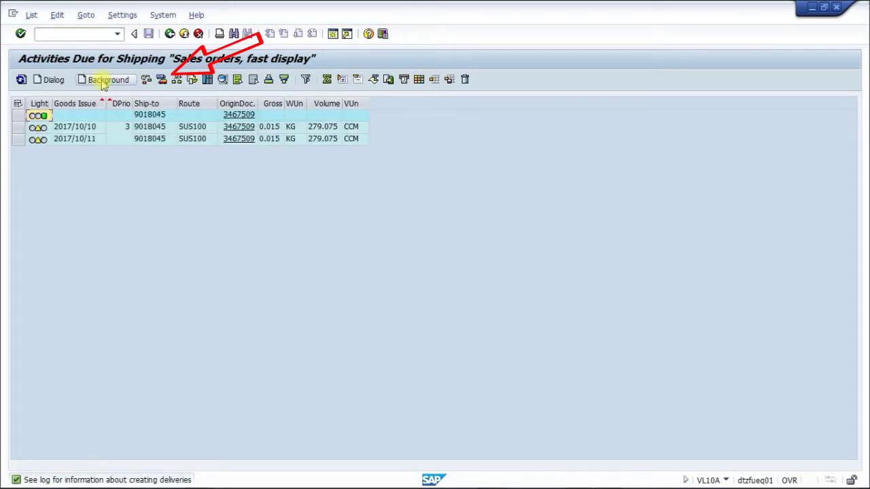
click(162, 81)
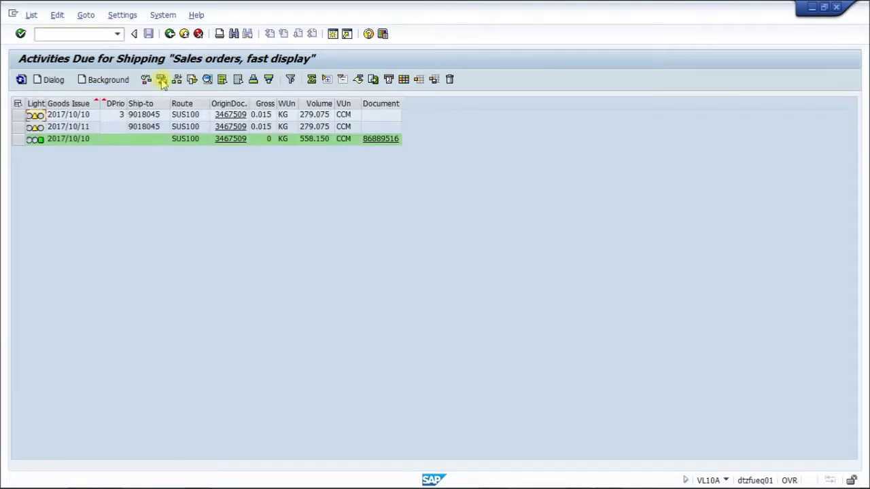